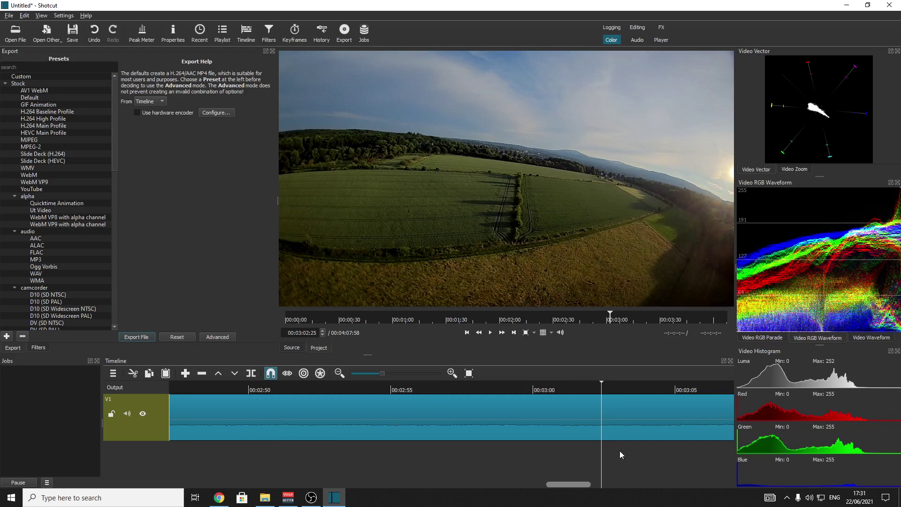
- Select the RC_VID_0218.MOV drone clip on the timeline and show its Filters panel
left_click(480, 420)
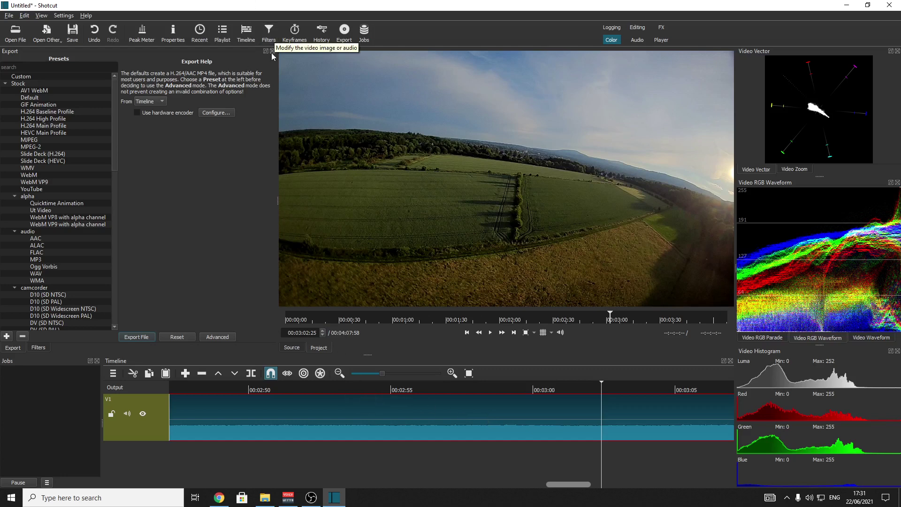
left_click(269, 34)
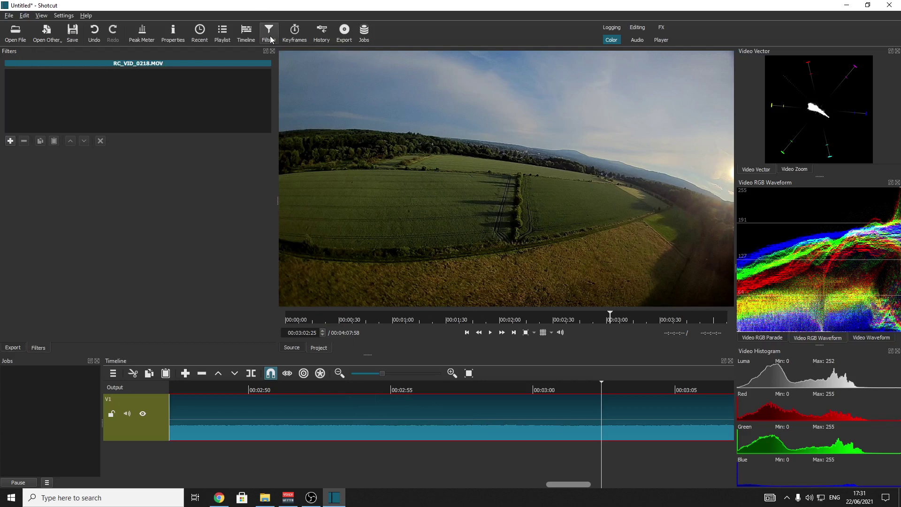
- Add the LUT (3D) and Reduce Noise: HQDN3D filters to the clip
left_click(10, 141)
type("l")
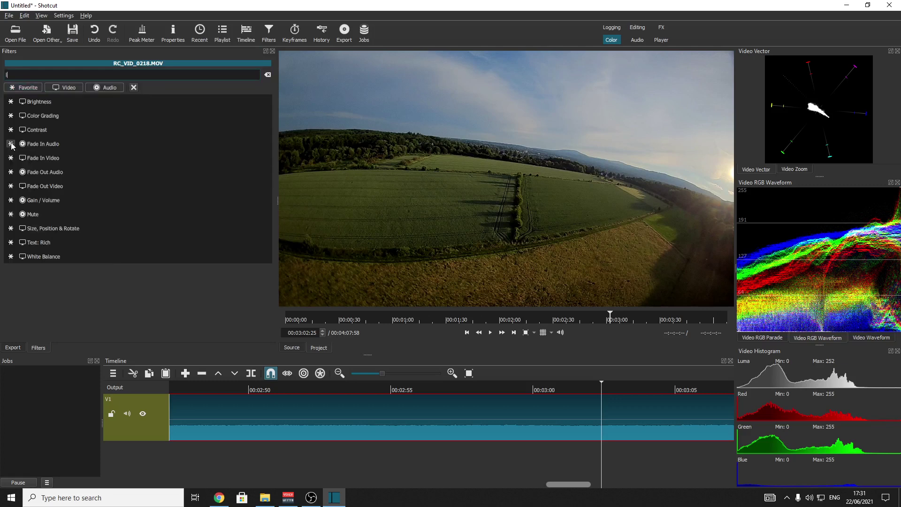
type("ut")
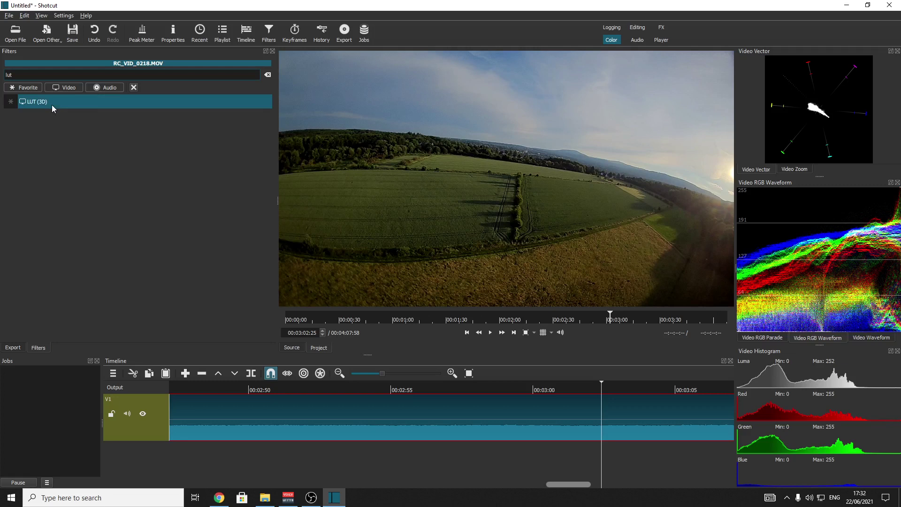
key("Return")
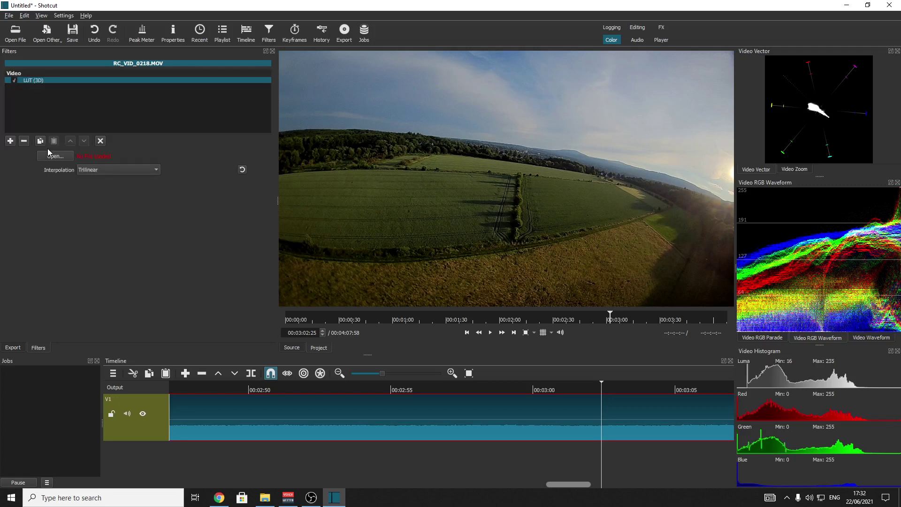
left_click(10, 144)
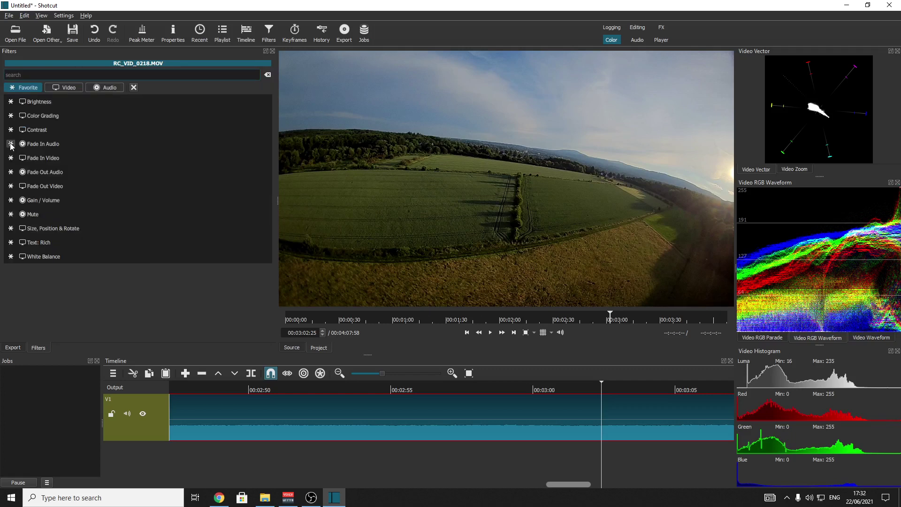
type("red")
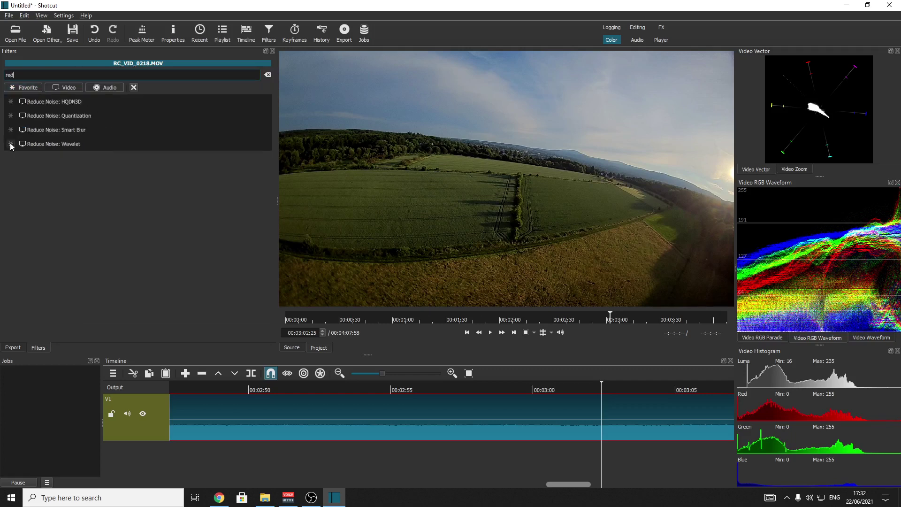
type("uc")
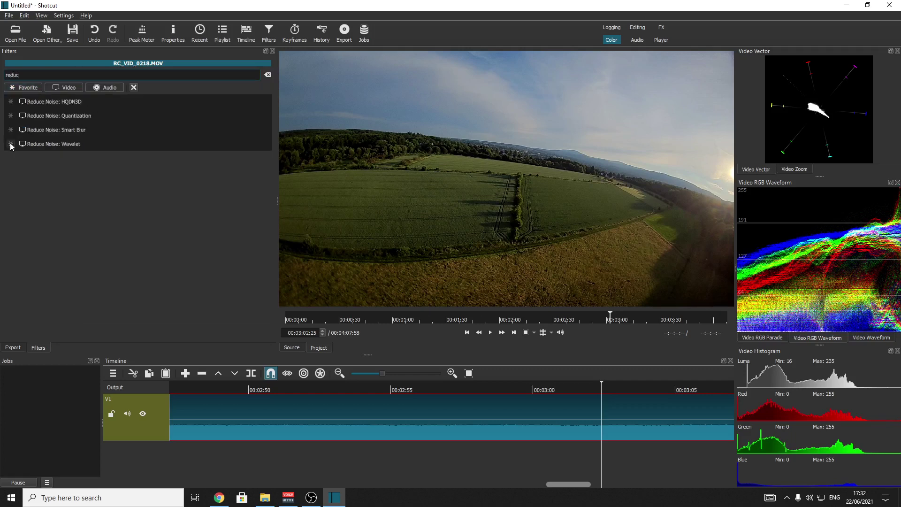
left_click(75, 106)
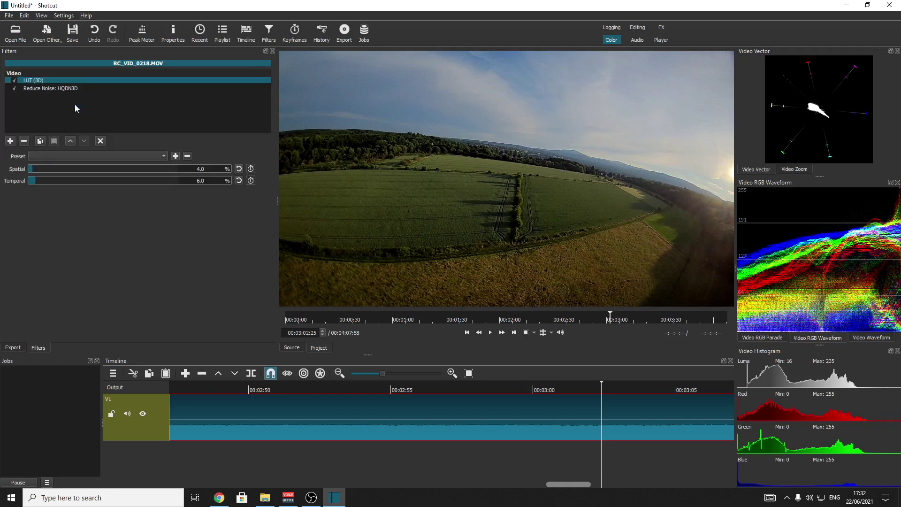
- Add the Lens Correction and Stabilize filters to the clip
left_click(10, 141)
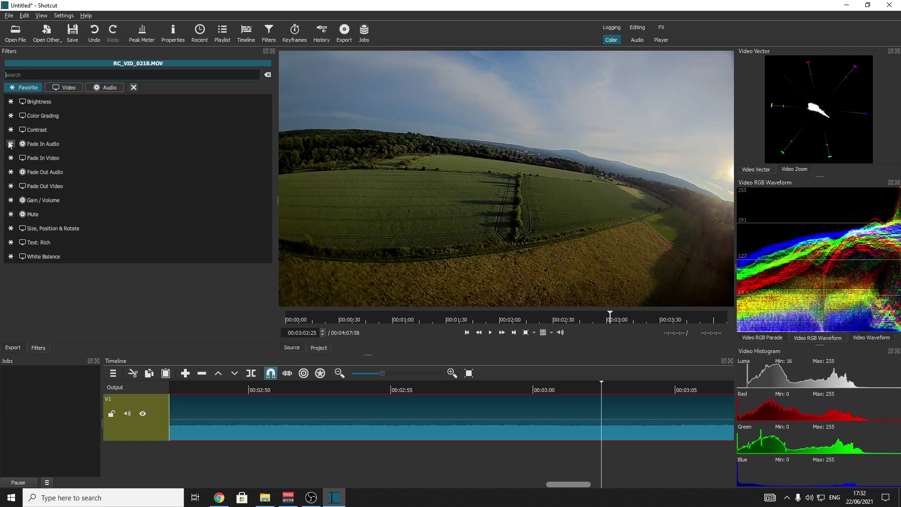
type("lens")
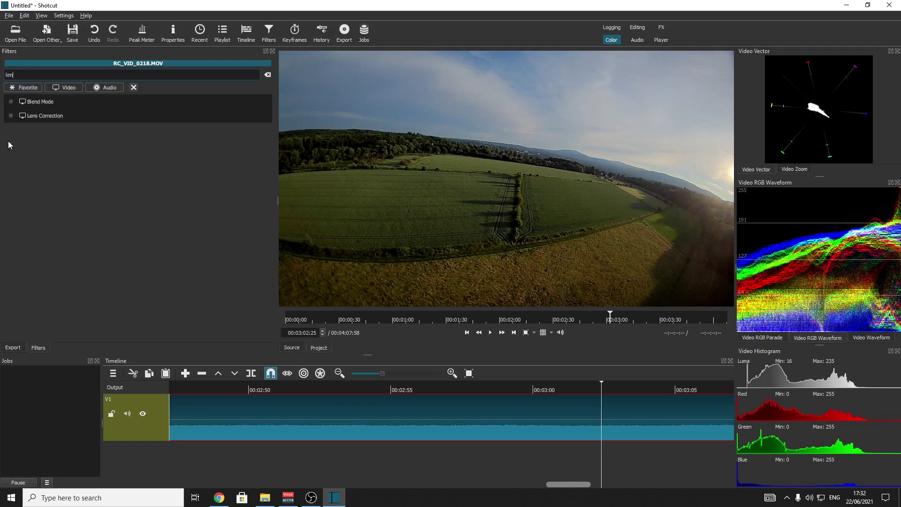
left_click(45, 103)
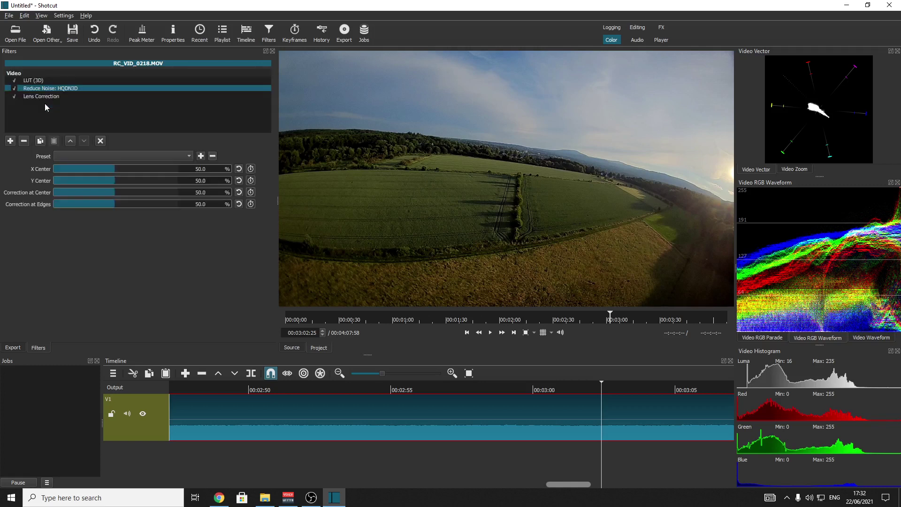
left_click(10, 142)
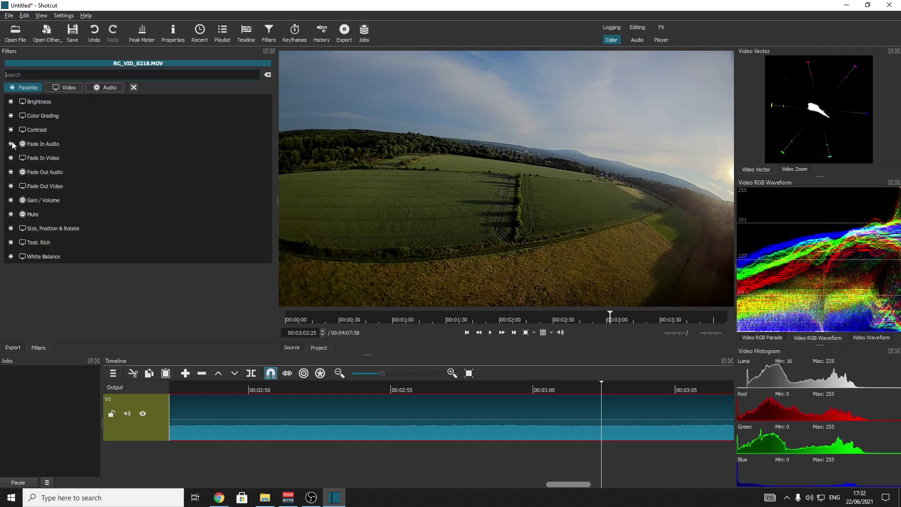
type("sta")
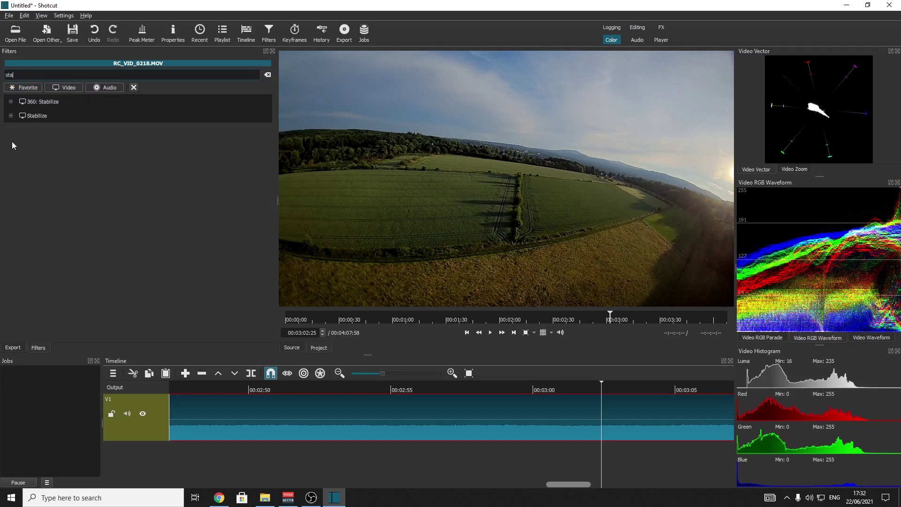
left_click(50, 120)
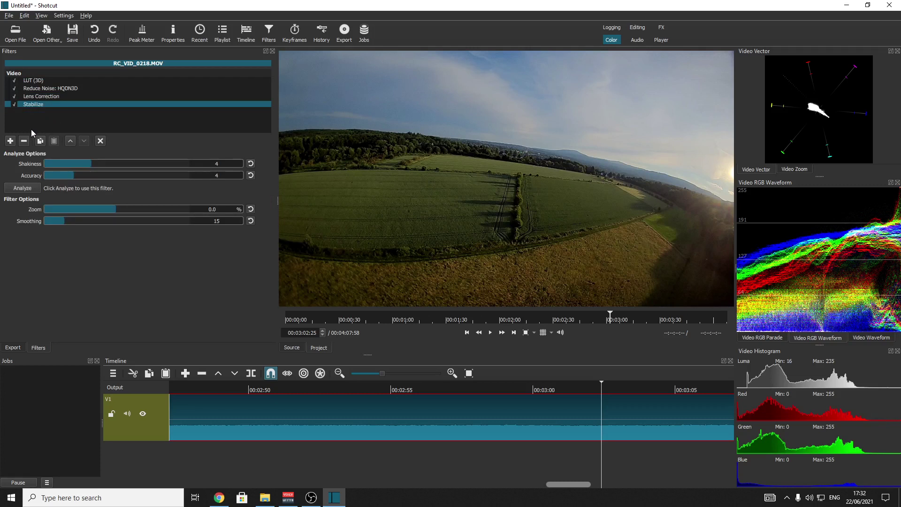
- Show the LUT (3D) filter's settings, with no LUT file and Trilinear interpolation
left_click(44, 81)
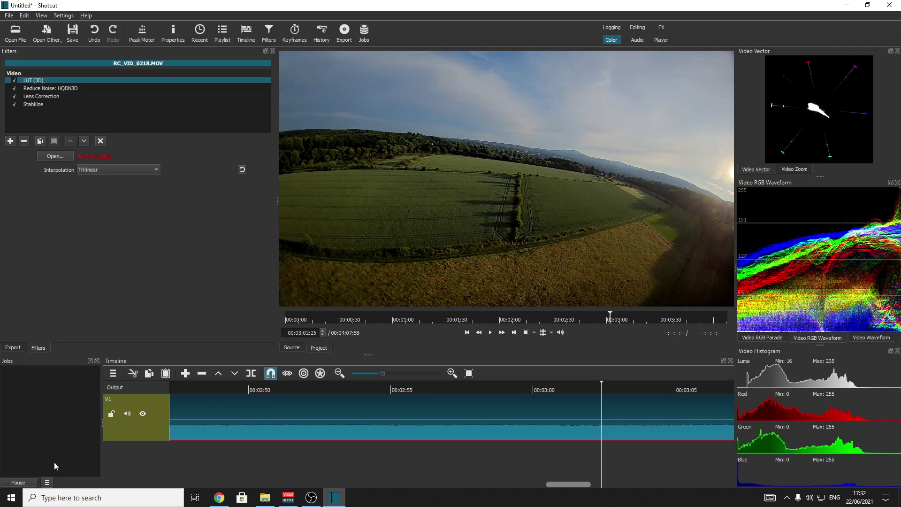
- Switch to Chrome's '35 free luts' Google results, led by RocketStock's free LUTs page
left_click(218, 500)
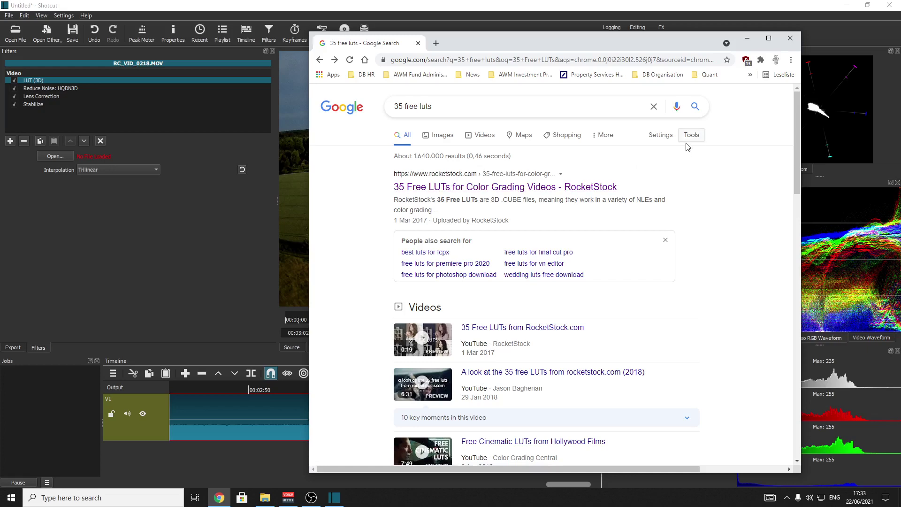
- Load Arabica 12.CUBE from Downloads > Shotcut > 35 Free LUTs into the LUT (3D) filter
left_click(747, 42)
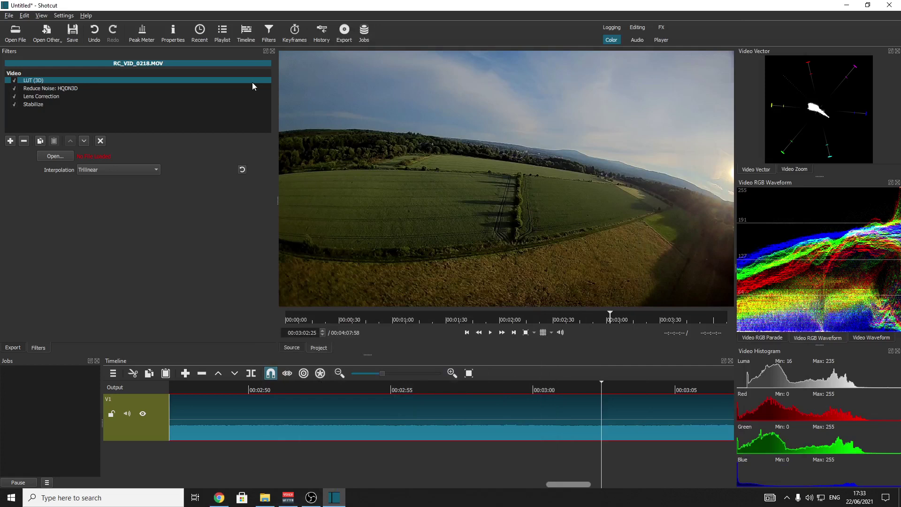
left_click(46, 156)
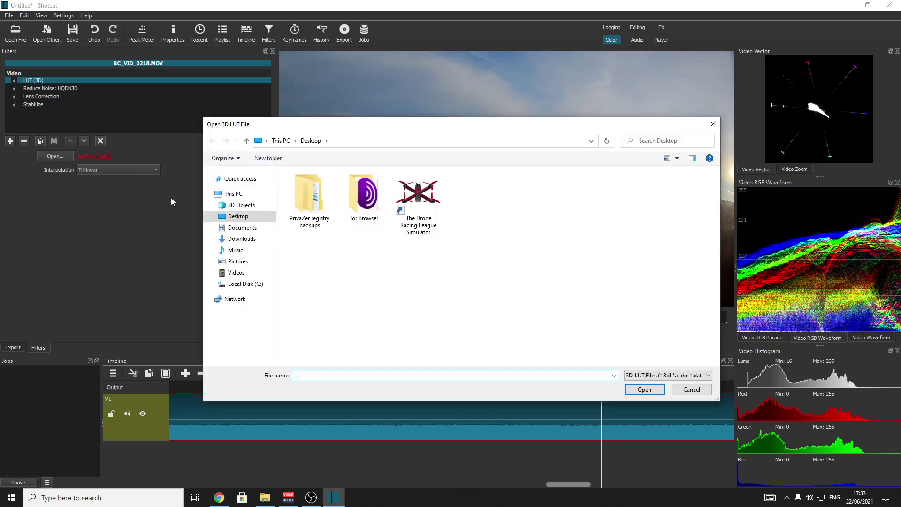
left_click(249, 239)
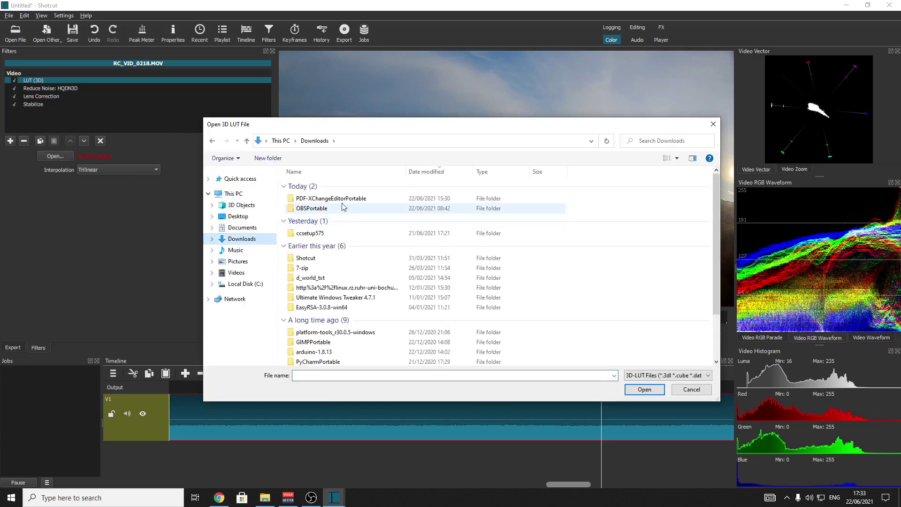
double_click(323, 260)
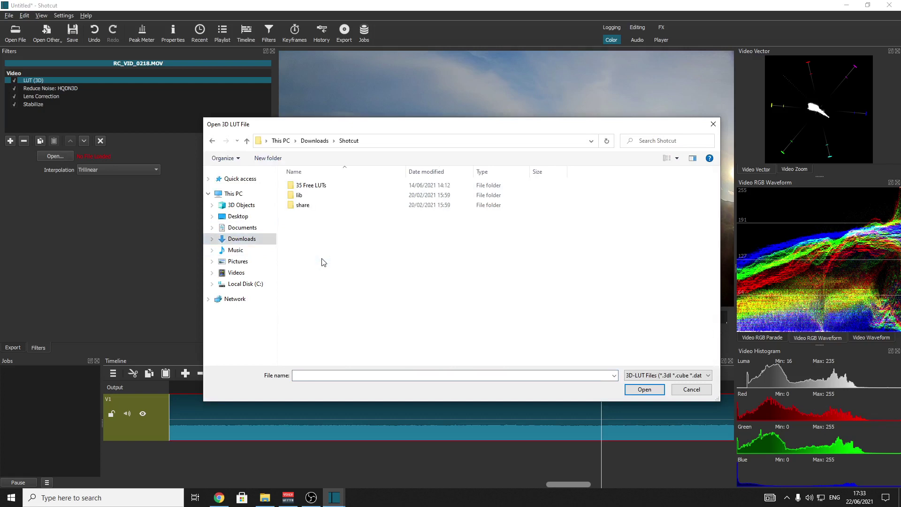
double_click(317, 186)
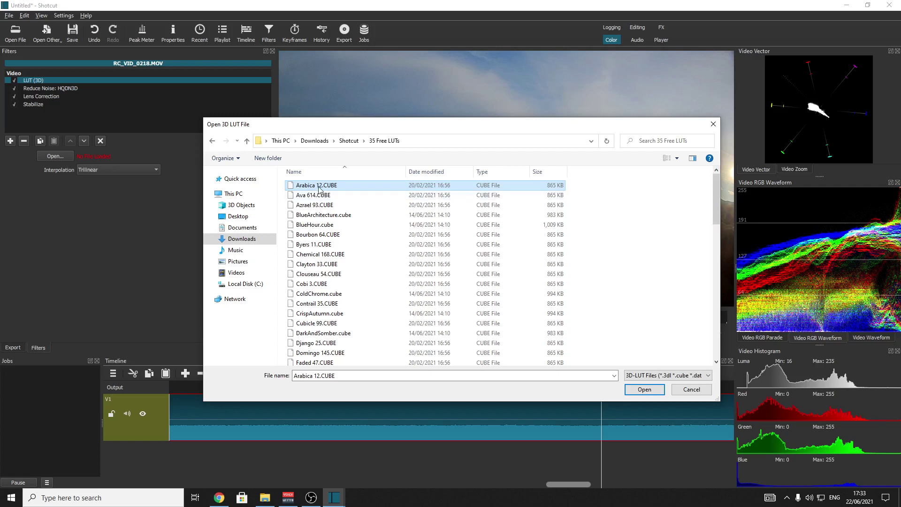
left_click(645, 391)
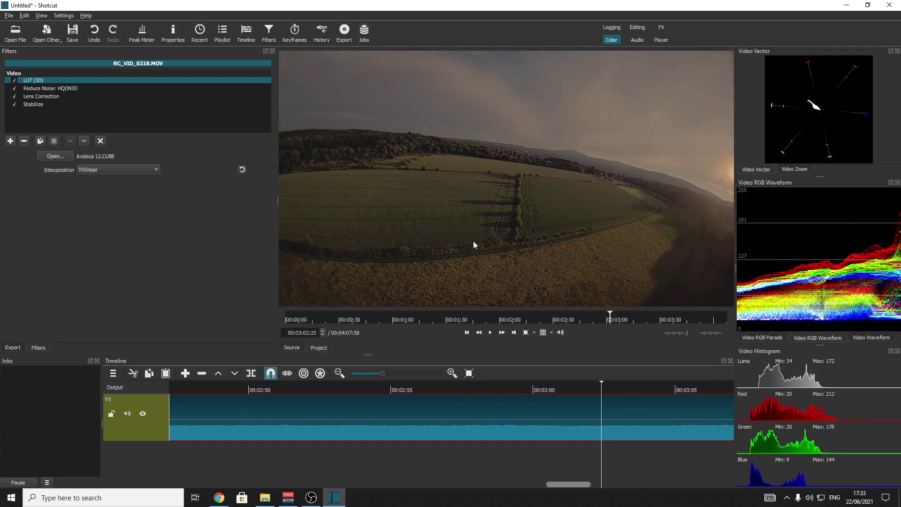
- Replace the loaded LUT with Clouseau 54.CUBE
left_click(57, 157)
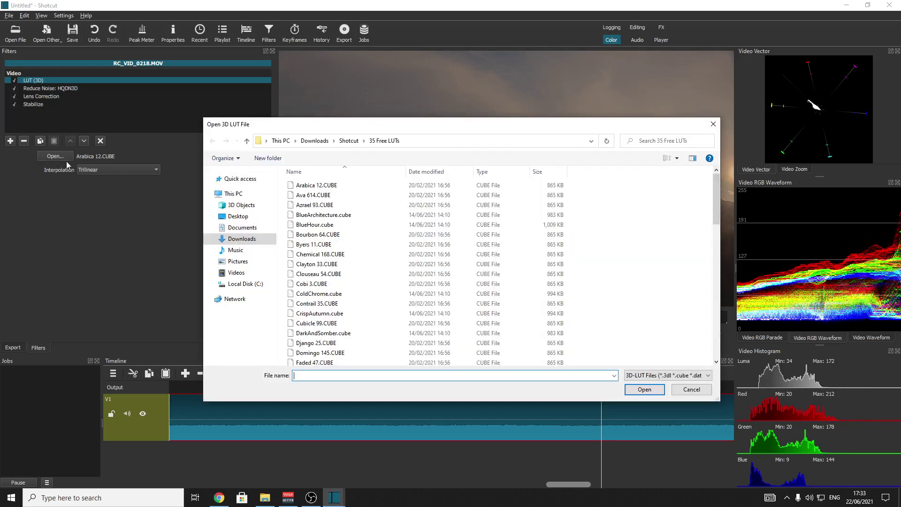
left_click(347, 274)
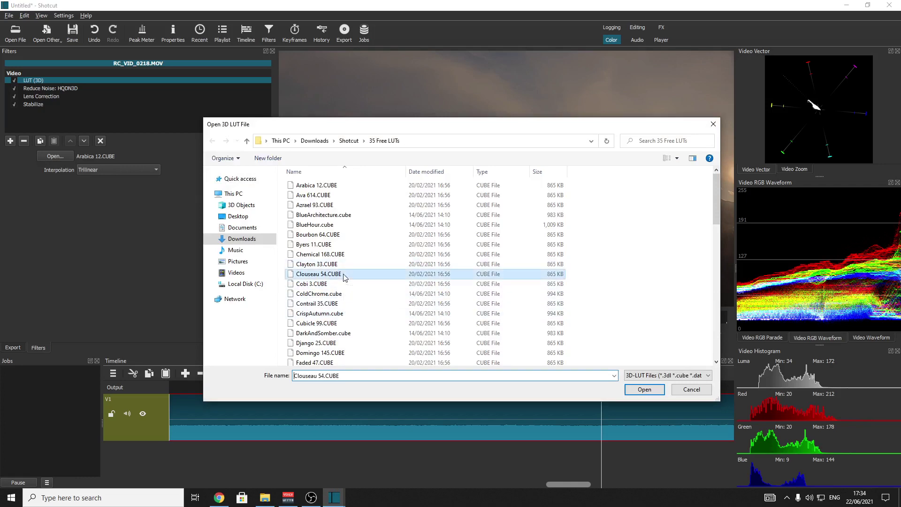
left_click(644, 389)
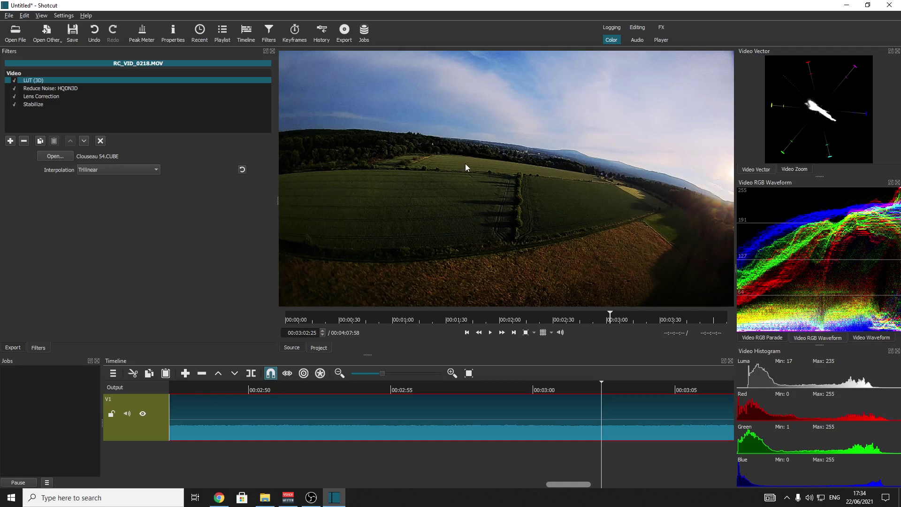
- Compare Reduce Noise: HQDN3D (Spatial 4.0, Temporal 6.0) by disabling and re-enabling it
left_click(60, 90)
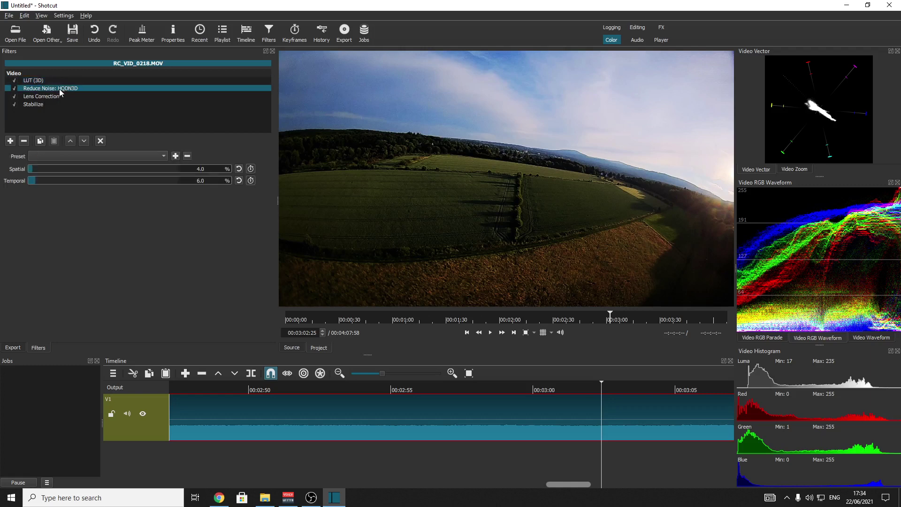
left_click(14, 90)
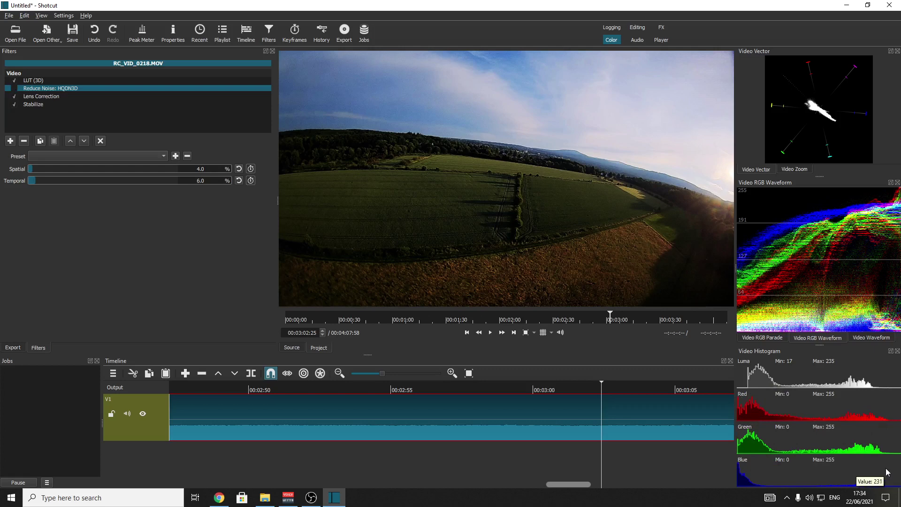
left_click(14, 88)
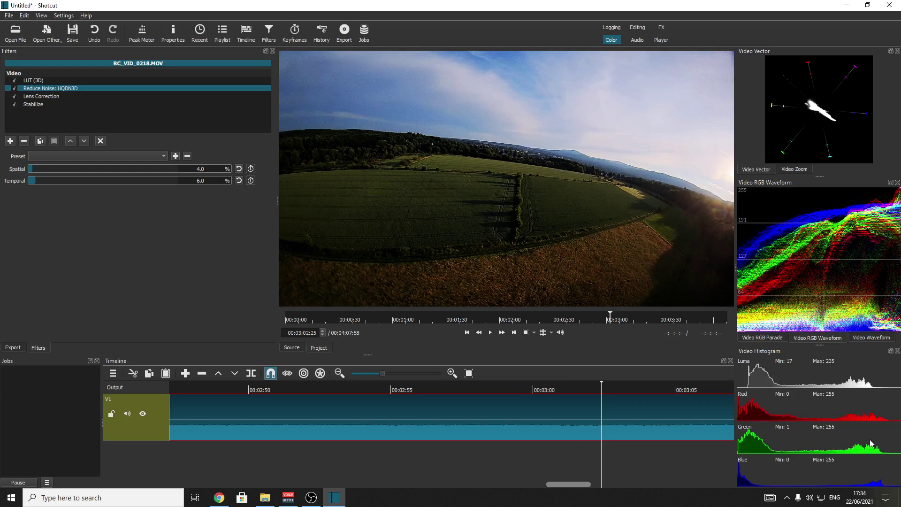
mouse_move(882, 445)
- Try Lens Correction center values, then apply the Runcam preset (Correction at Center 32.5%)
left_click(57, 98)
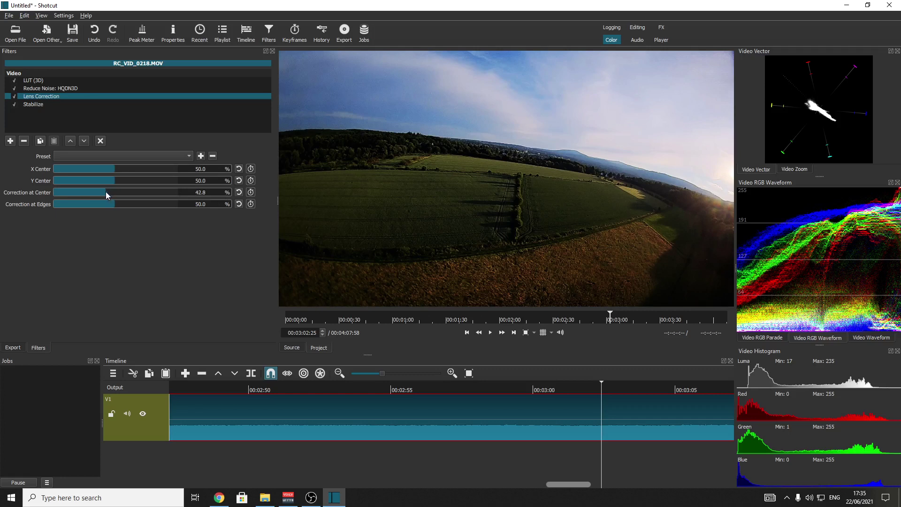
left_click_drag(105, 192, 85, 192)
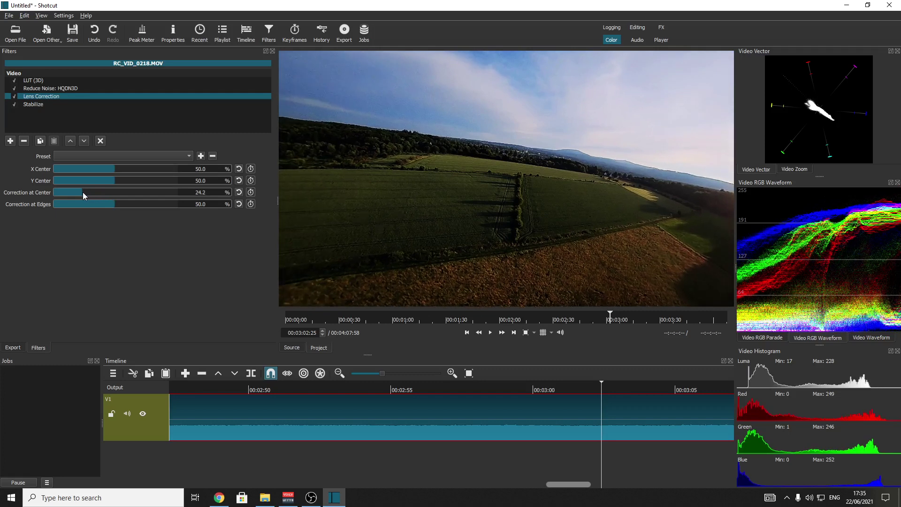
mouse_move(83, 192)
left_mouse_down()
mouse_move(103, 192)
mouse_move(97, 196)
left_mouse_up()
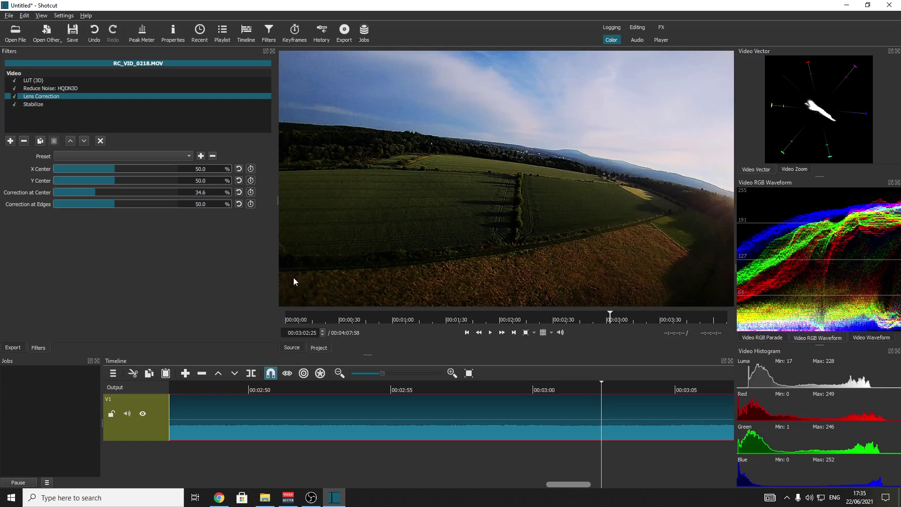
left_click(112, 157)
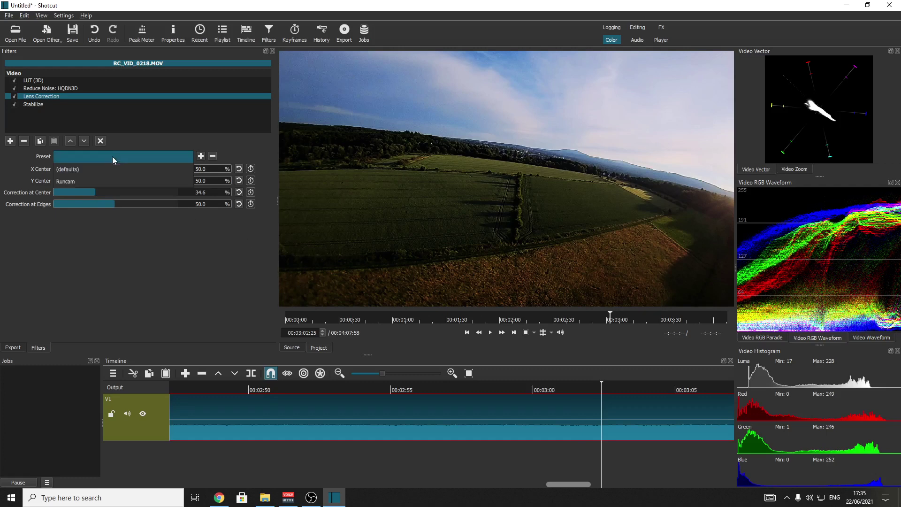
left_click(97, 178)
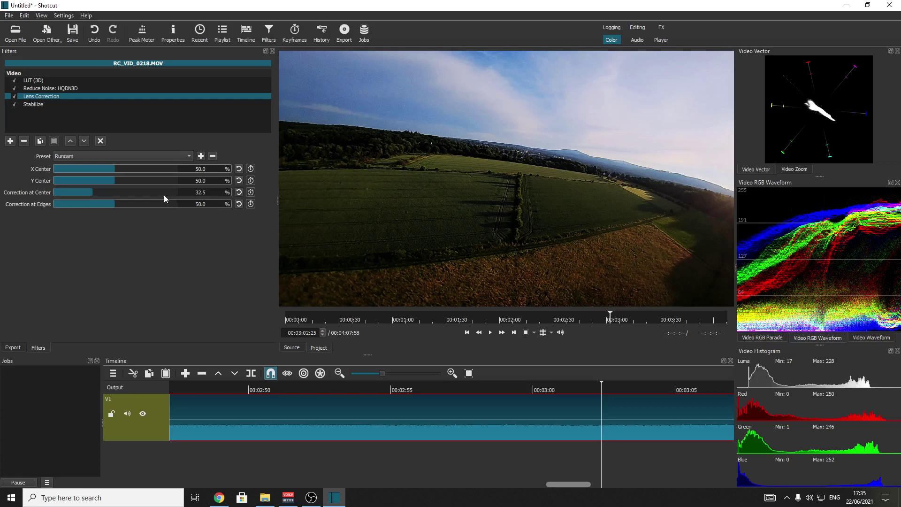
- Set the Stabilize filter to Shakiness 10, Accuracy 15 and Smoothing 25
left_click(42, 106)
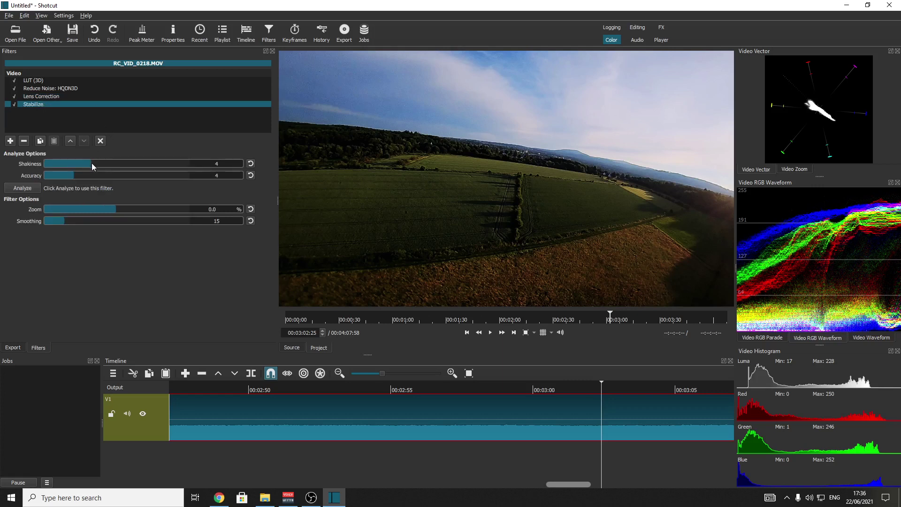
left_click_drag(89, 164, 220, 167)
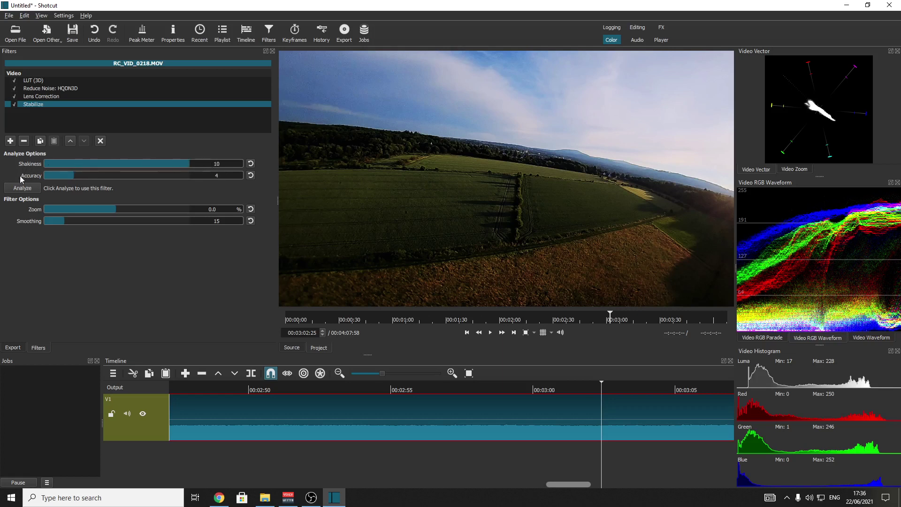
left_click_drag(73, 176, 210, 182)
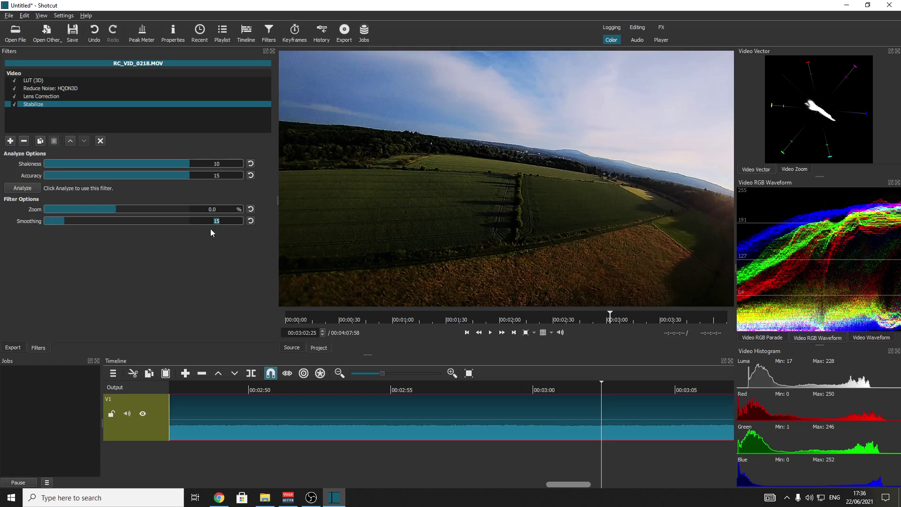
type("25")
- Analyze the clip for stabilization, overwriting sss.stab on the Desktop with the results
left_click(27, 187)
left_click(480, 212)
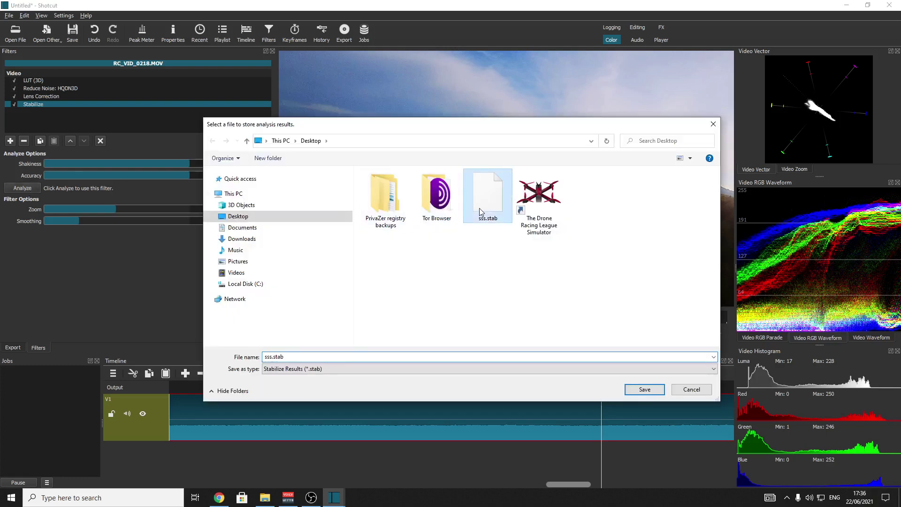
left_click(652, 390)
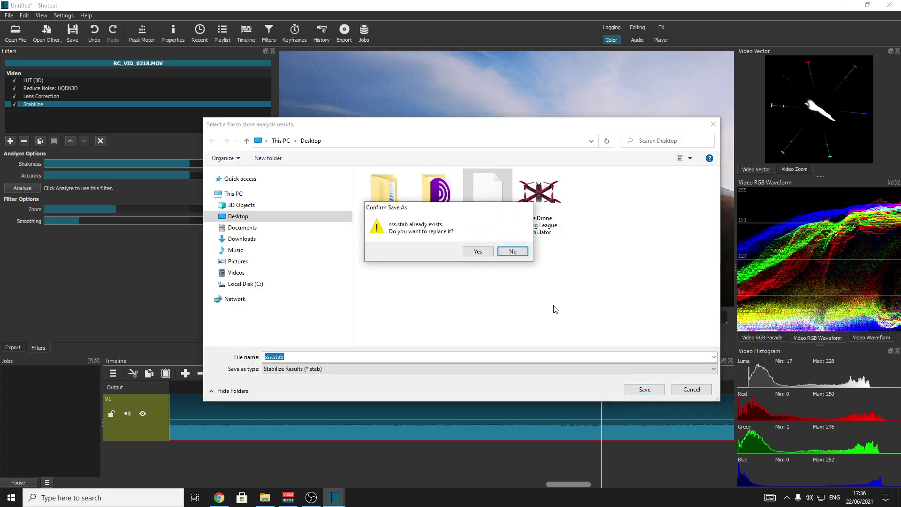
left_click(479, 252)
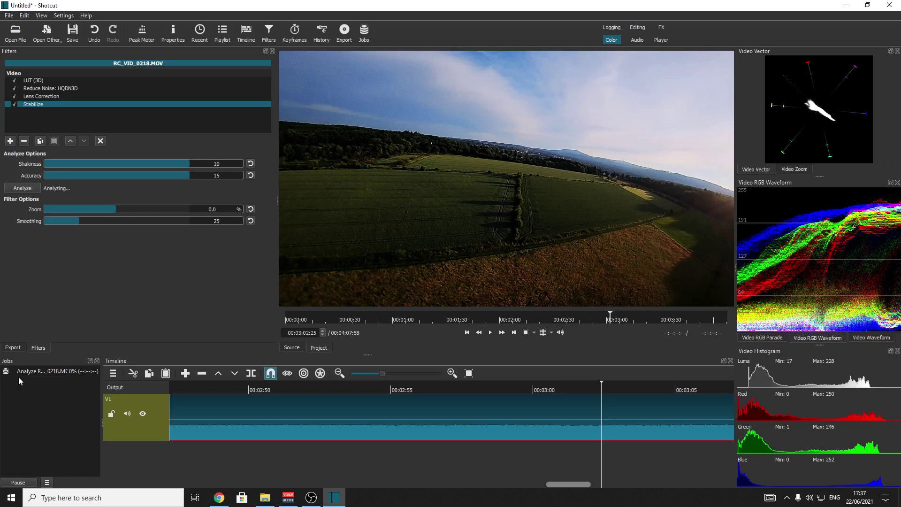
- Show the Export panel with Timeline as source, cancelling the Export File save dialog
left_click(348, 39)
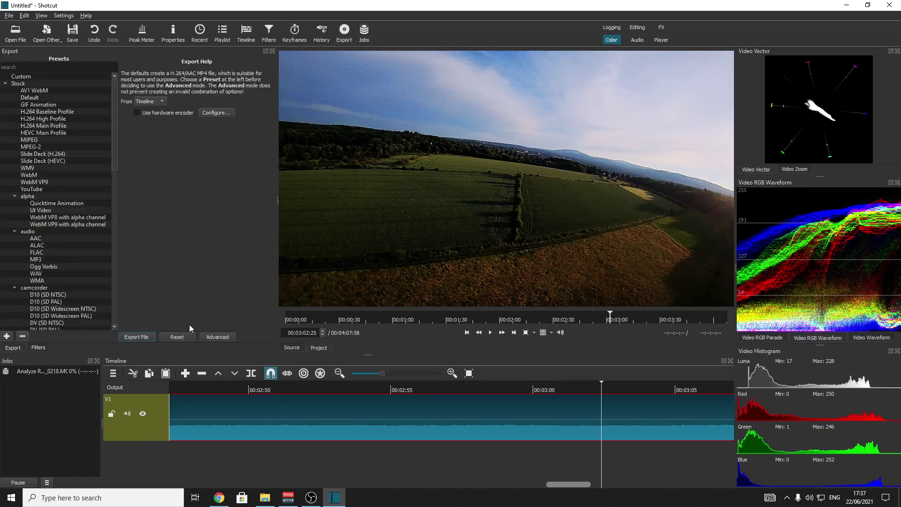
left_click(138, 337)
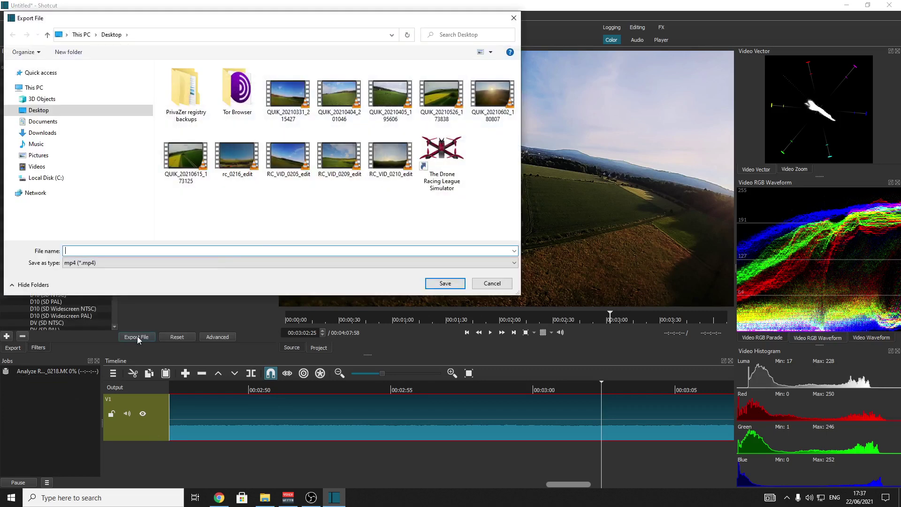
left_click(493, 283)
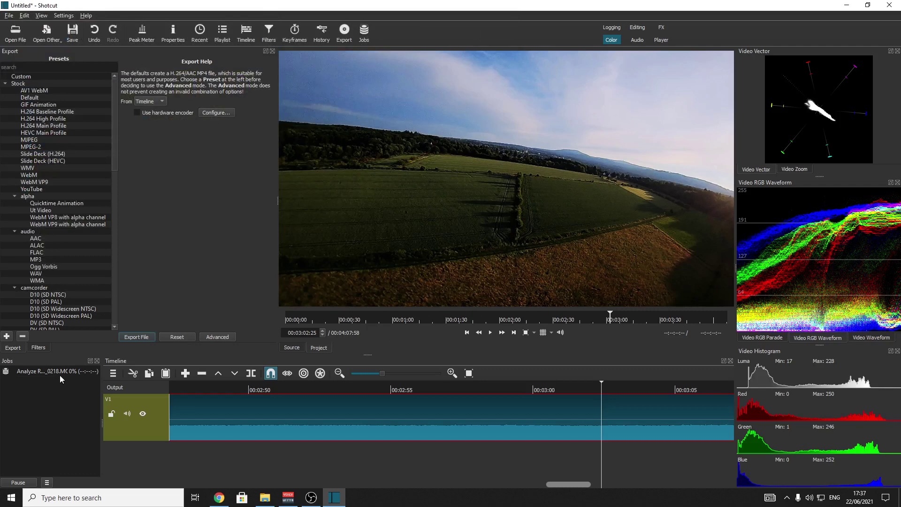